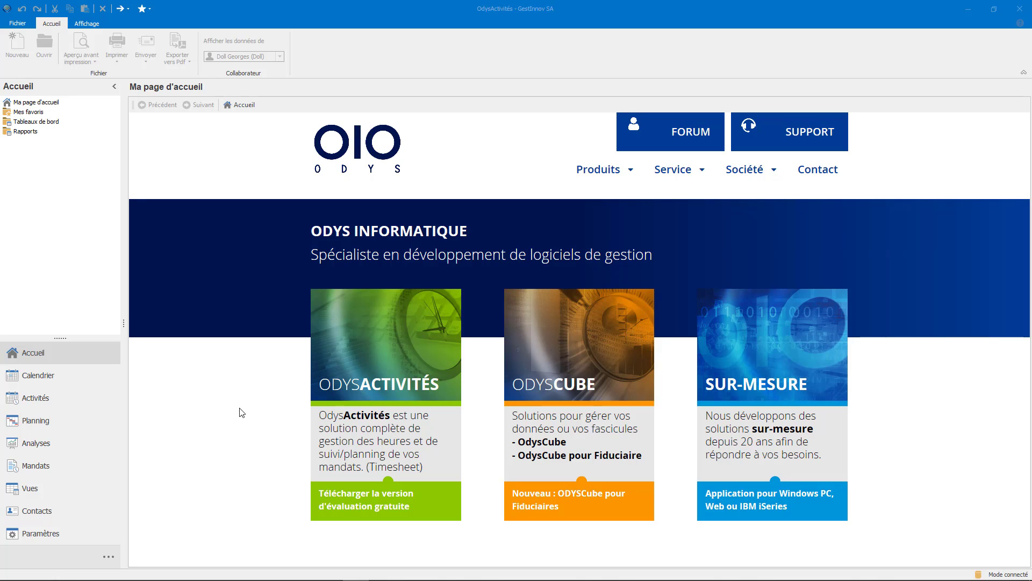
Open the 4 November 14:00–16:00 Administration activity from the calendar.
{"action": "left_click", "coordinate": [97, 380]}
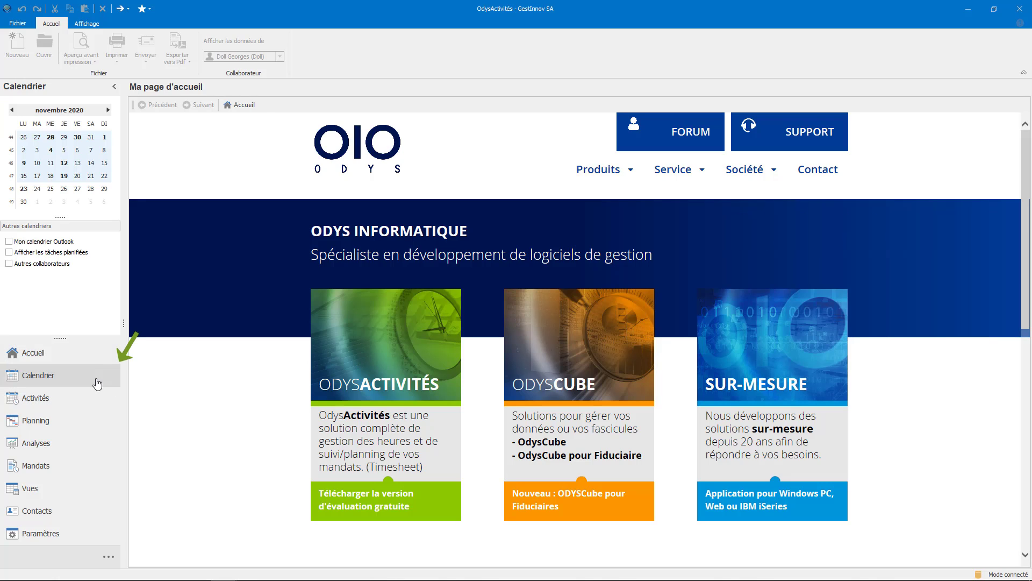
{"action": "left_click", "coordinate": [447, 302]}
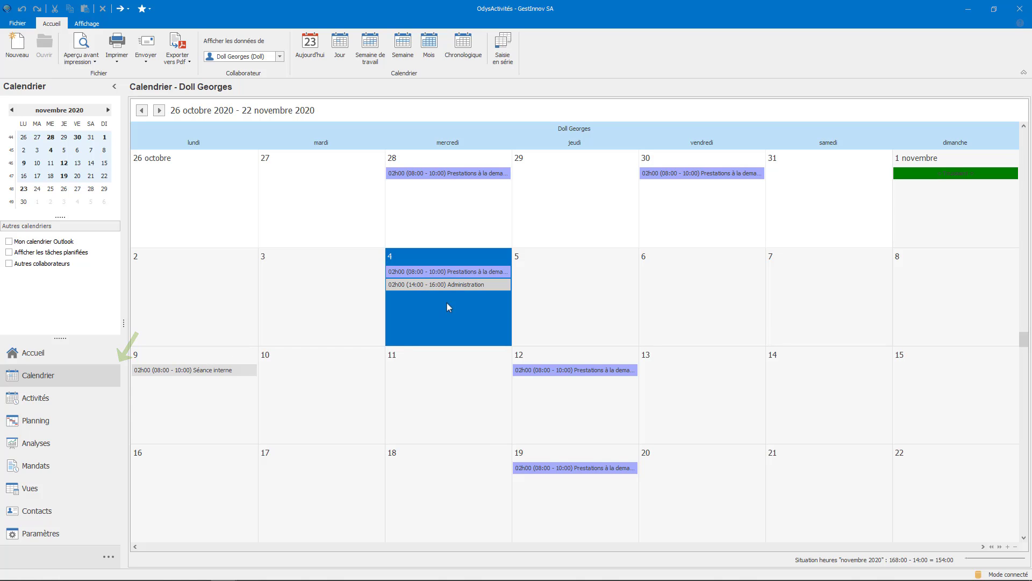
{"action": "double_click", "coordinate": [477, 287]}
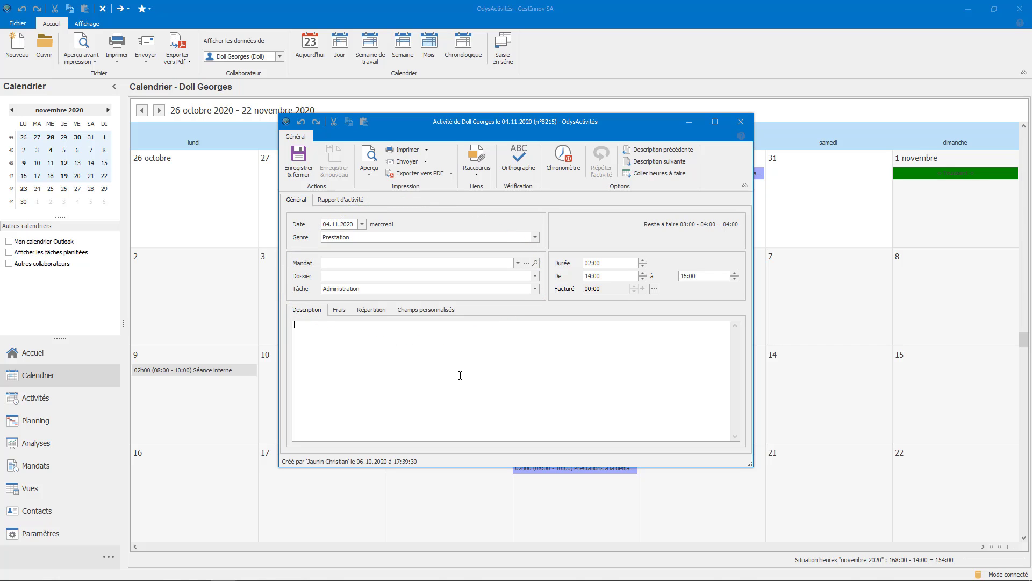
Set the activity's task to Analyse et développement and its mandate to Bluns & Cox SA.
{"action": "left_click", "coordinate": [535, 290]}
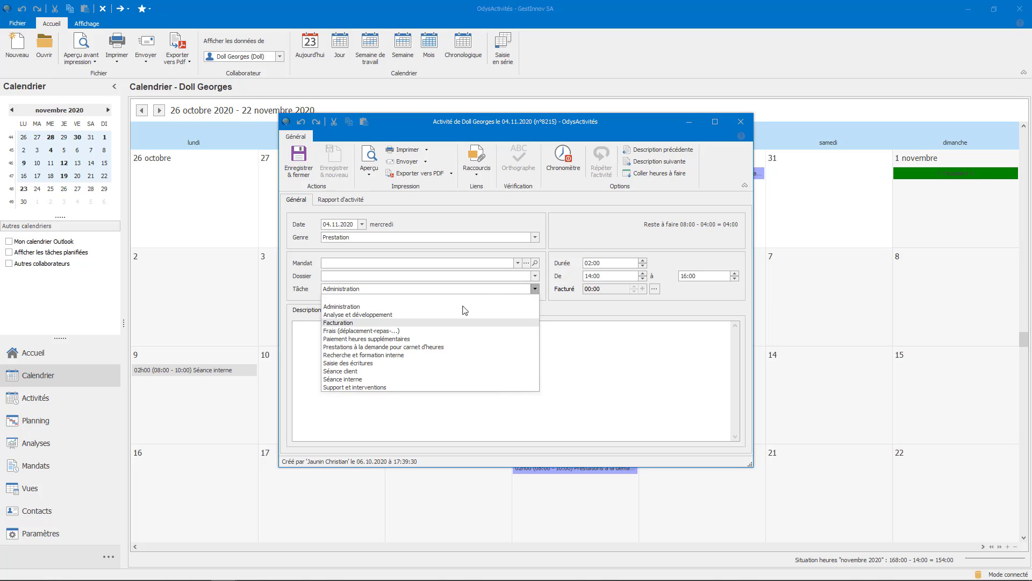
{"action": "left_click", "coordinate": [420, 316]}
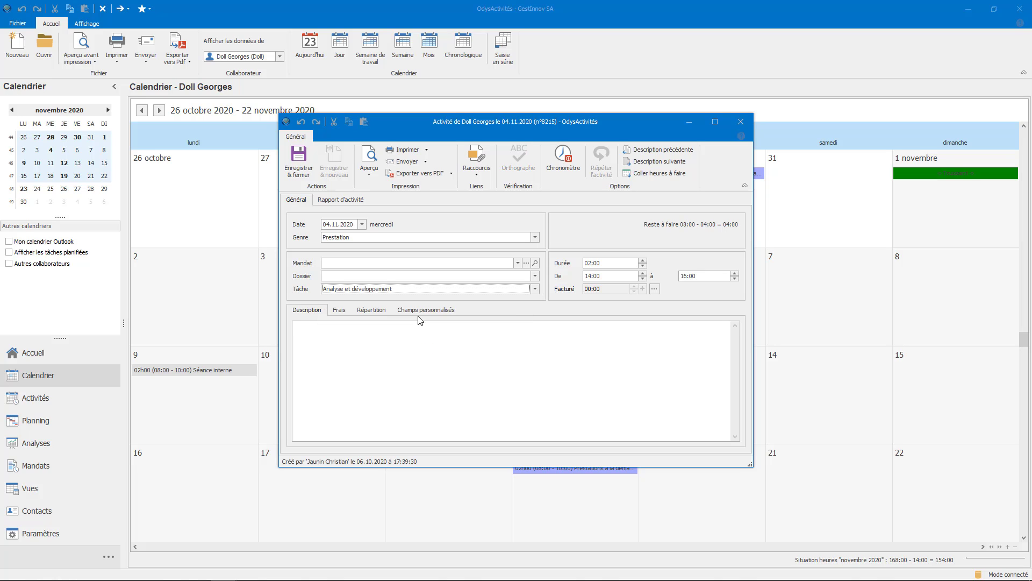
{"action": "left_click", "coordinate": [518, 263]}
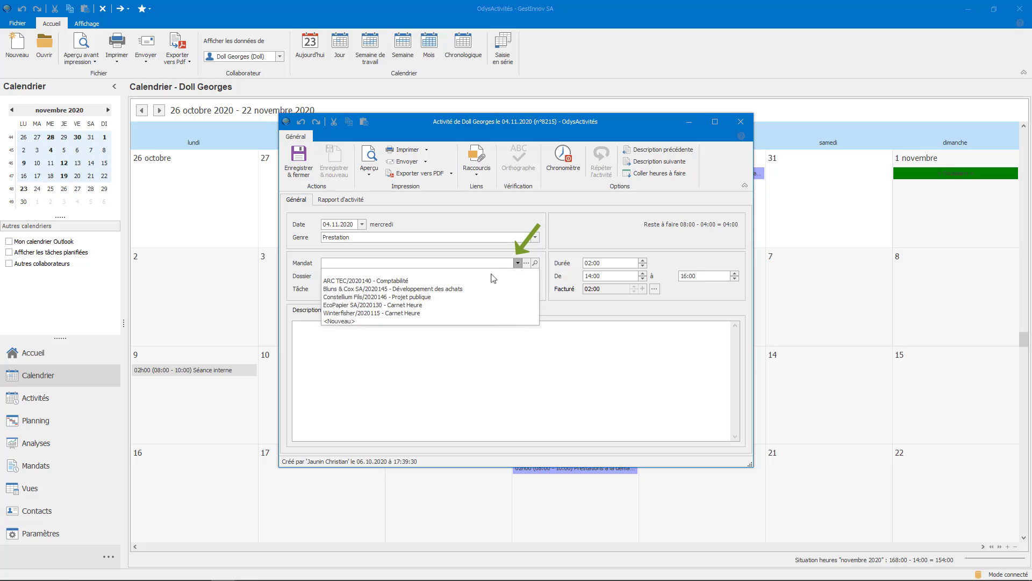
{"action": "left_click", "coordinate": [460, 290]}
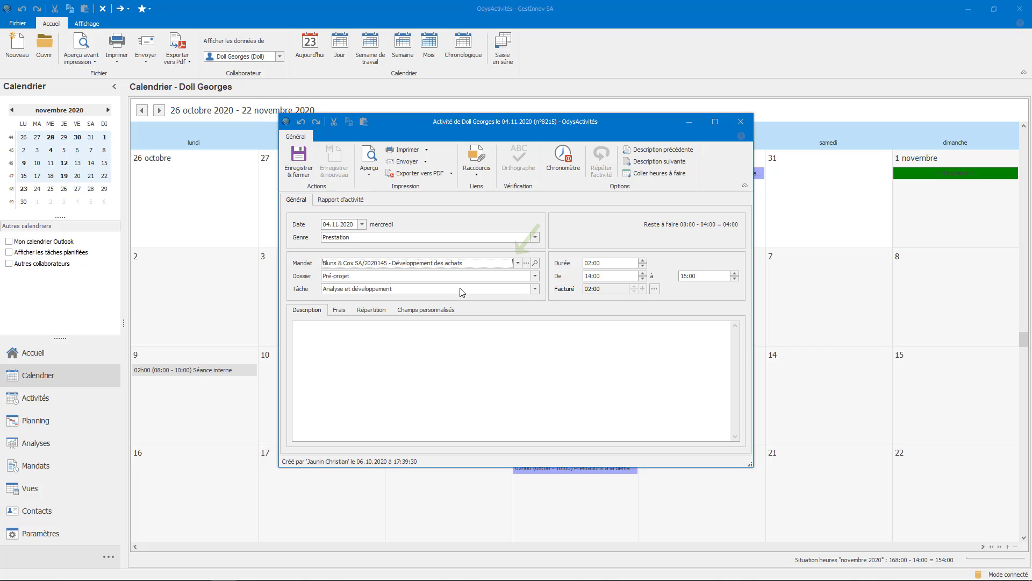
{"action": "left_click", "coordinate": [428, 366]}
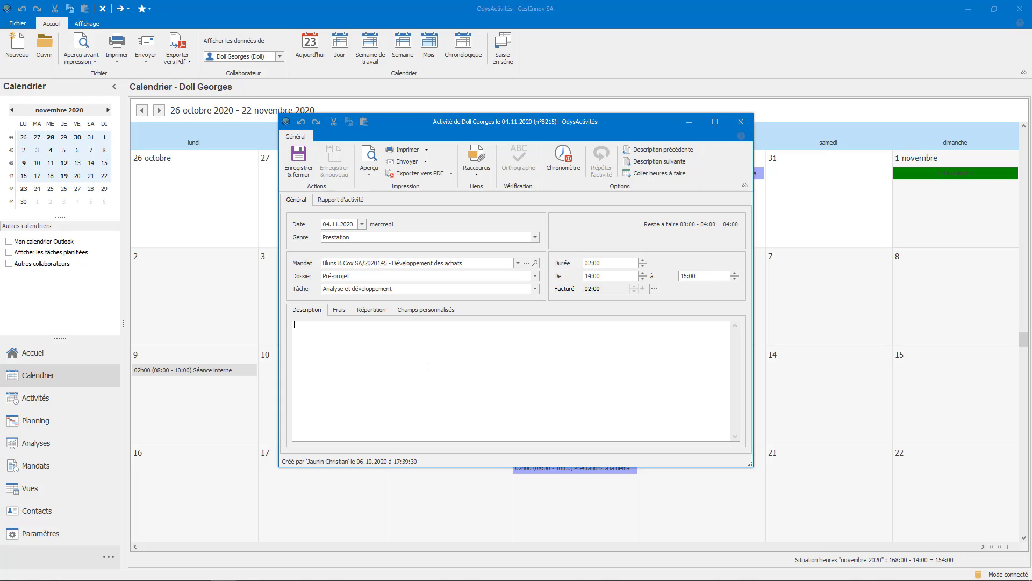
Save and close the activity, then show the Comptes list under Contacts.
{"action": "left_click", "coordinate": [305, 171]}
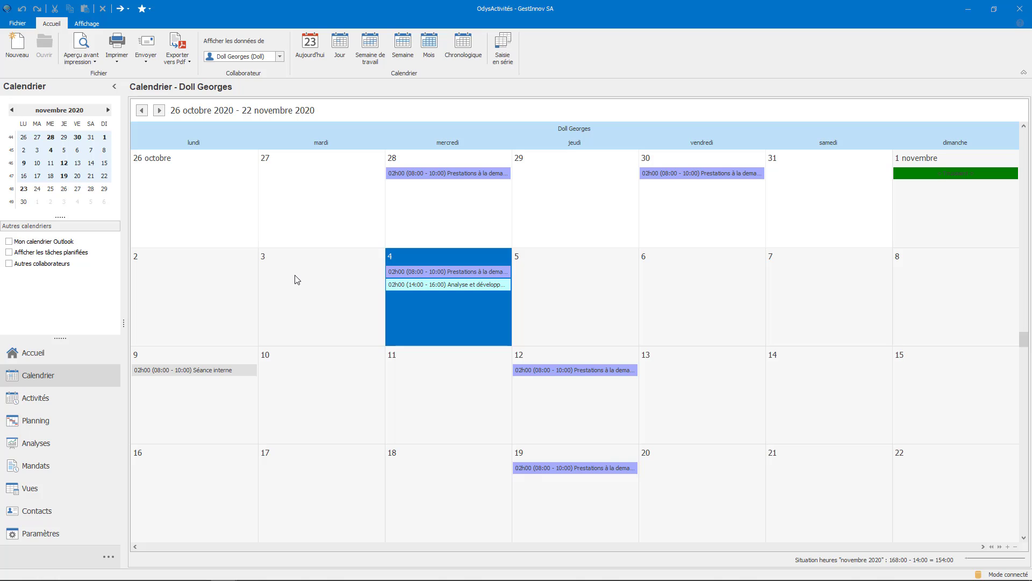
{"action": "left_click", "coordinate": [80, 511]}
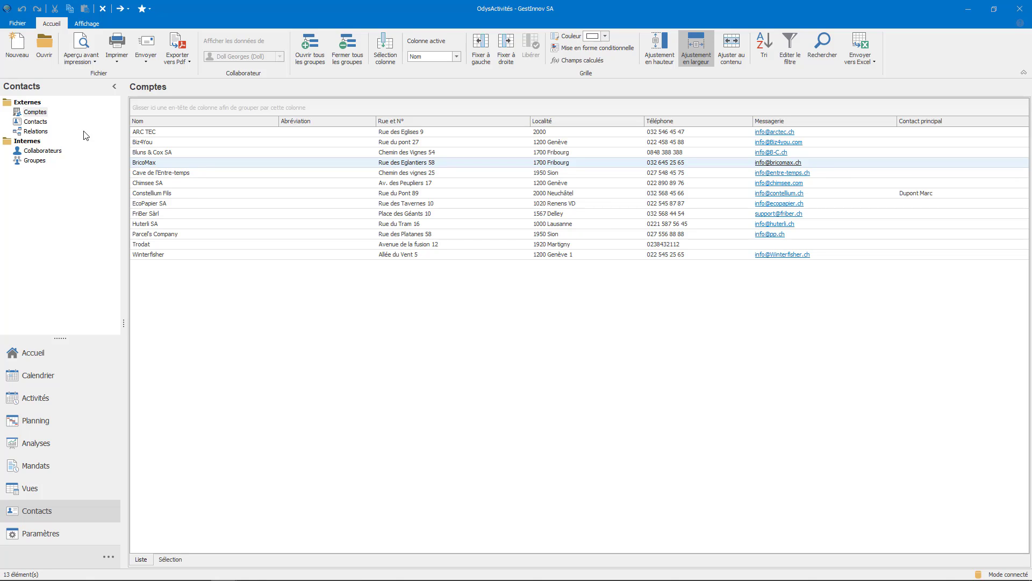
{"action": "left_click", "coordinate": [47, 132]}
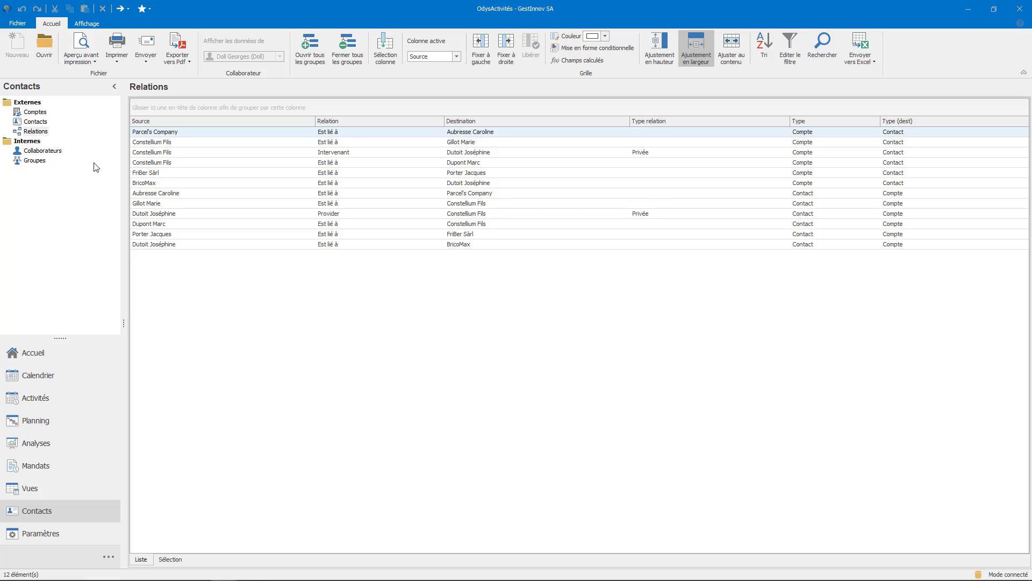
{"action": "left_click", "coordinate": [75, 143]}
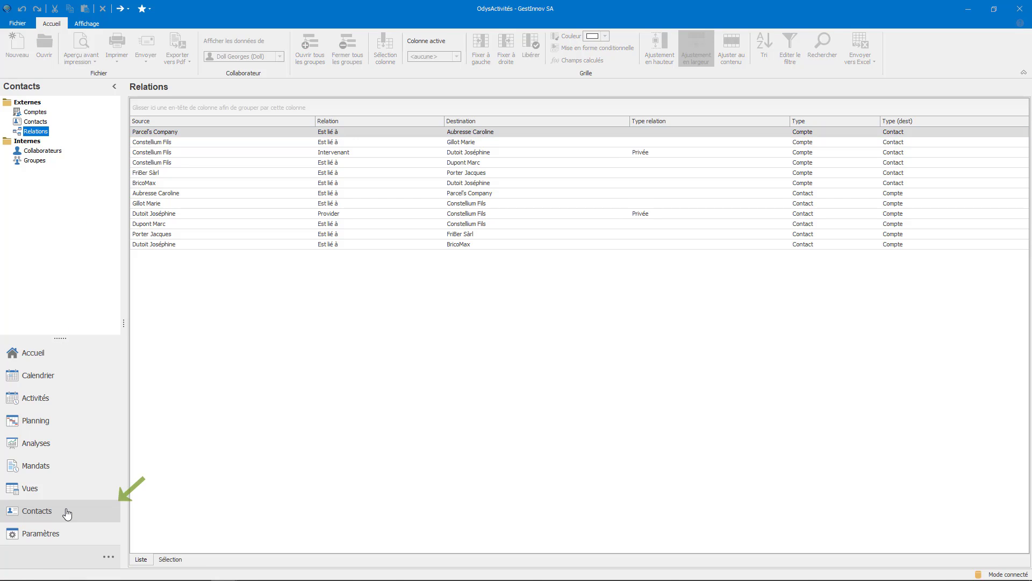
{"action": "left_click", "coordinate": [35, 112]}
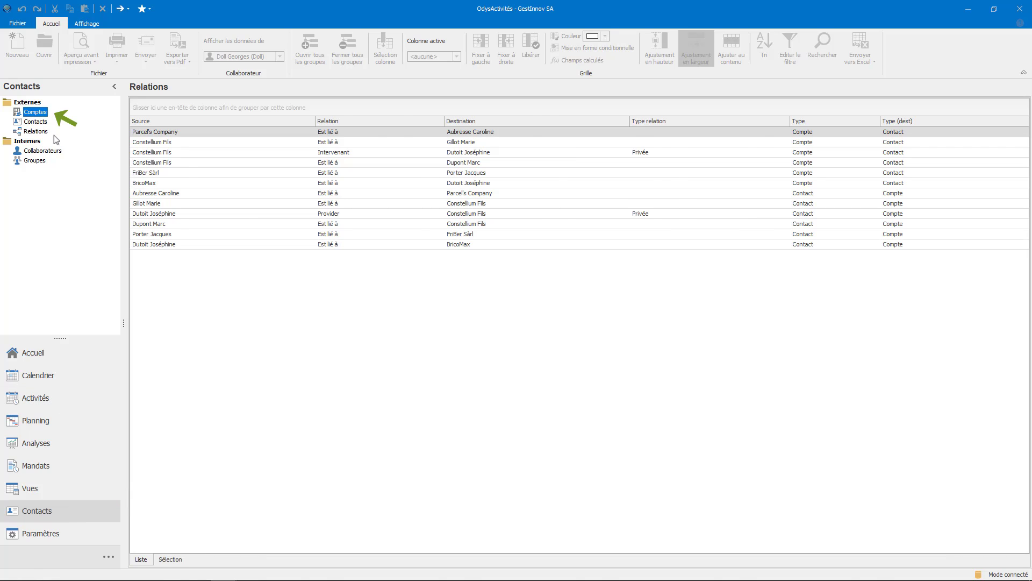
{"action": "right_click", "coordinate": [286, 340]}
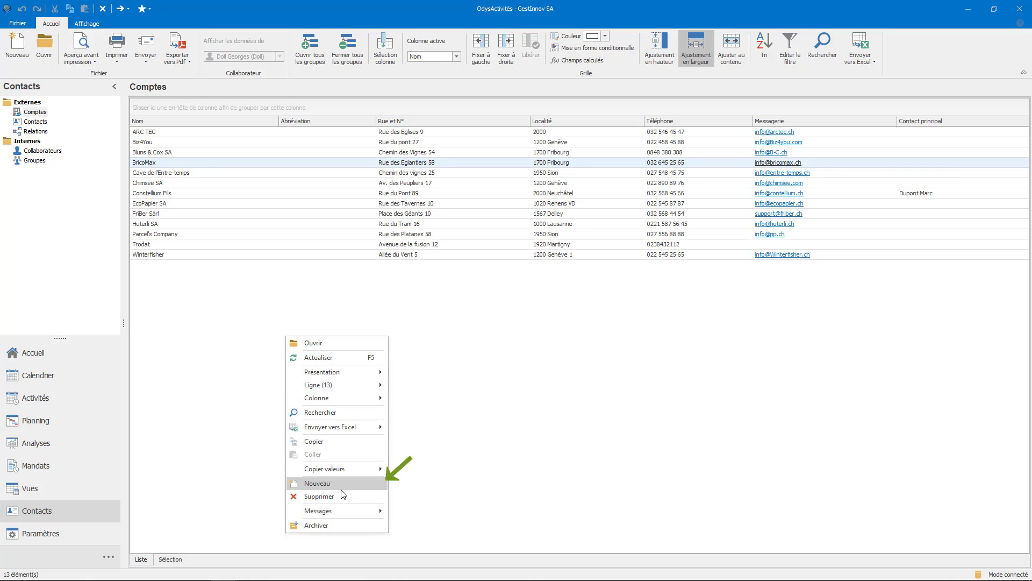
Create a new account named Bourgain SA and enter its street address.
{"action": "left_click", "coordinate": [26, 51]}
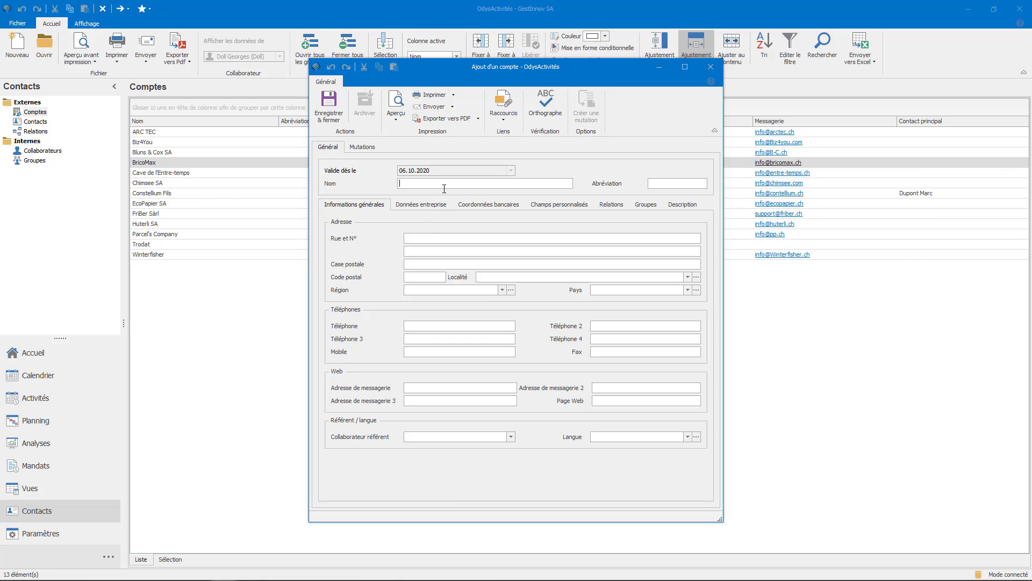
{"action": "type", "text": "Bourgain SA"}
{"action": "left_click", "coordinate": [436, 237]}
Give the account postal code 2000, locality Neuchâtel, region NEUCHATEL and its phone number.
{"action": "left_click", "coordinate": [416, 277]}
{"action": "type", "text": "2000"}
{"action": "left_click", "coordinate": [688, 277]}
{"action": "left_click", "coordinate": [644, 289]}
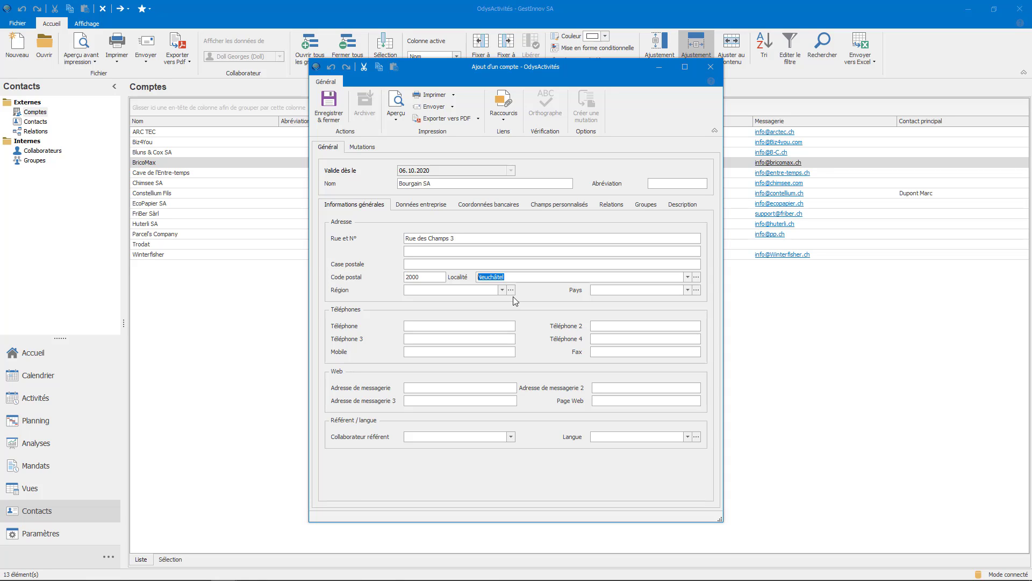
{"action": "left_click", "coordinate": [458, 289]}
{"action": "type", "text": "NEUCHATEL"}
{"action": "left_click", "coordinate": [462, 325]}
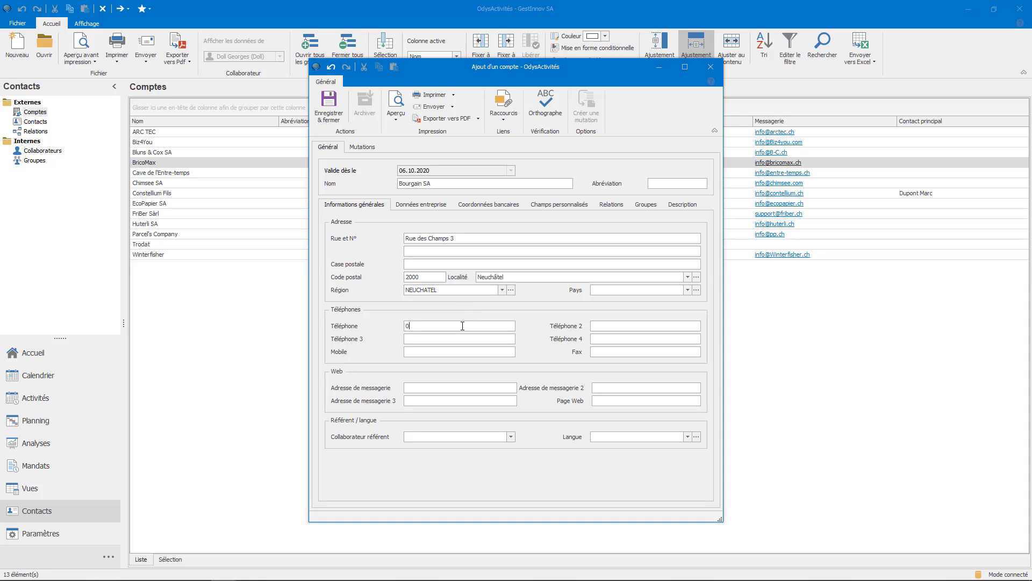
Browse the Bourgain SA account's sections through to Relations.
{"action": "left_click", "coordinate": [447, 204]}
{"action": "left_click", "coordinate": [520, 208]}
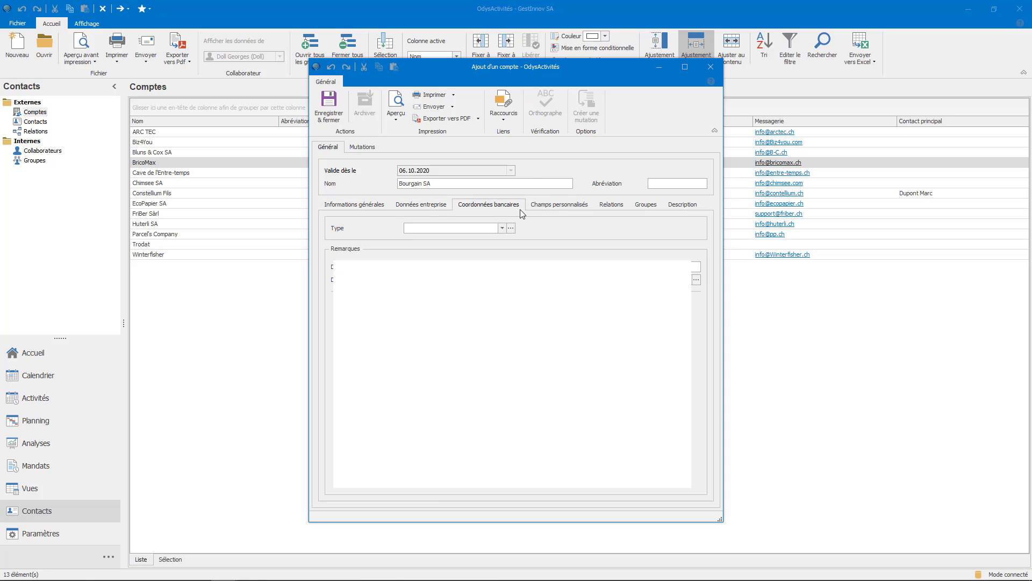
{"action": "left_click", "coordinate": [585, 208]}
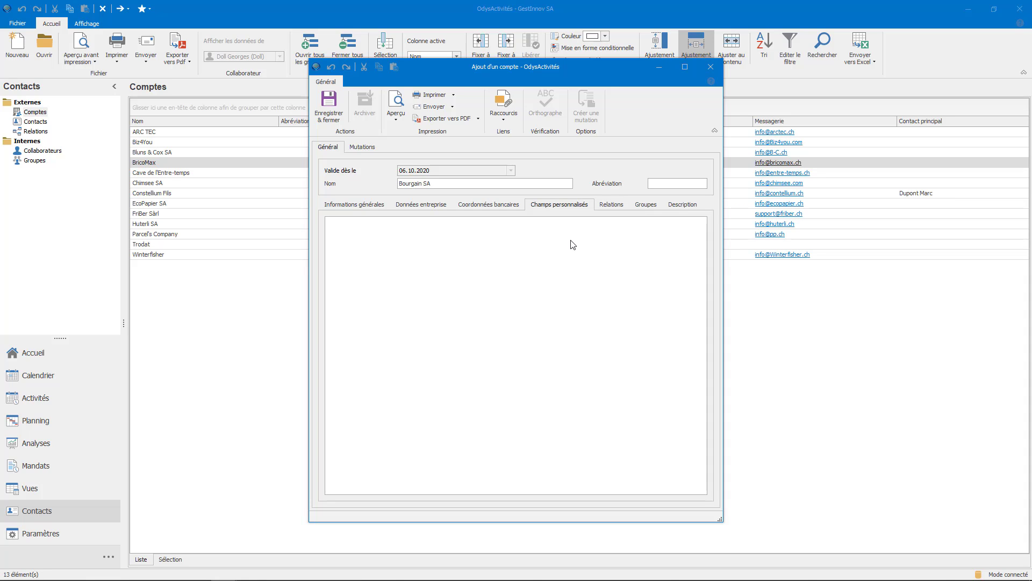
{"action": "left_click", "coordinate": [623, 205]}
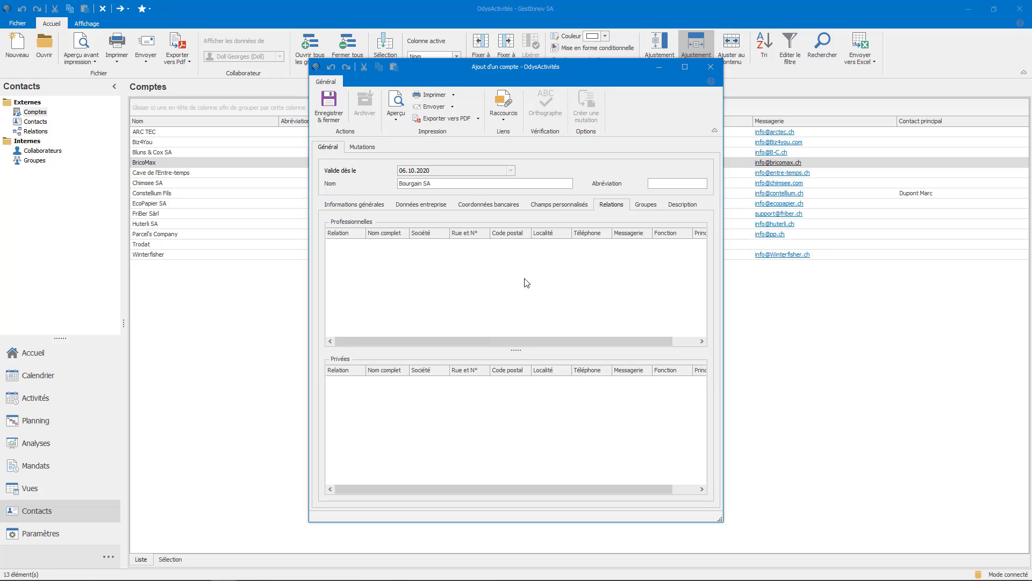
Add a new professional relation and create a new contact to link to it.
{"action": "right_click", "coordinate": [527, 283]}
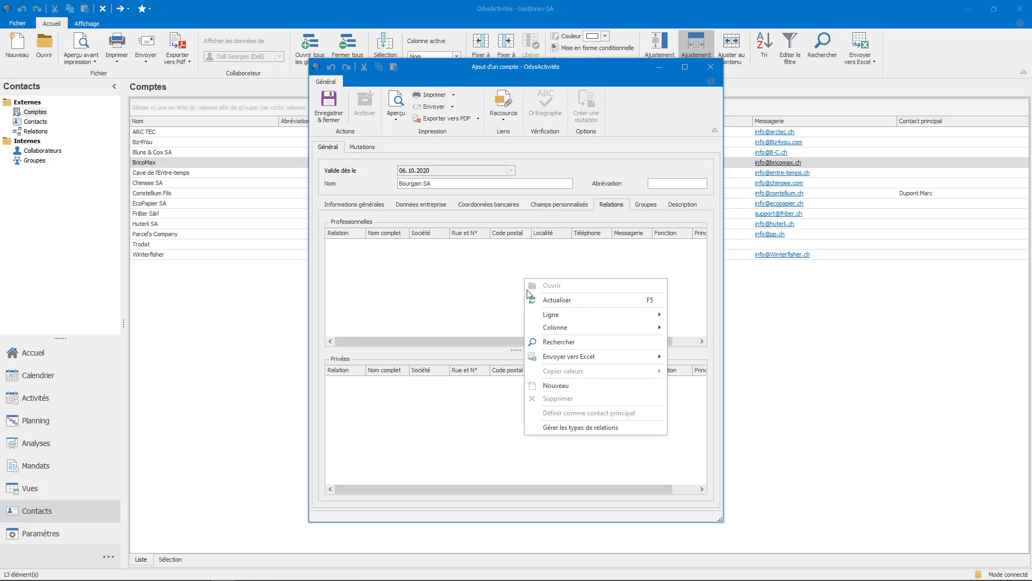
{"action": "left_click", "coordinate": [550, 386]}
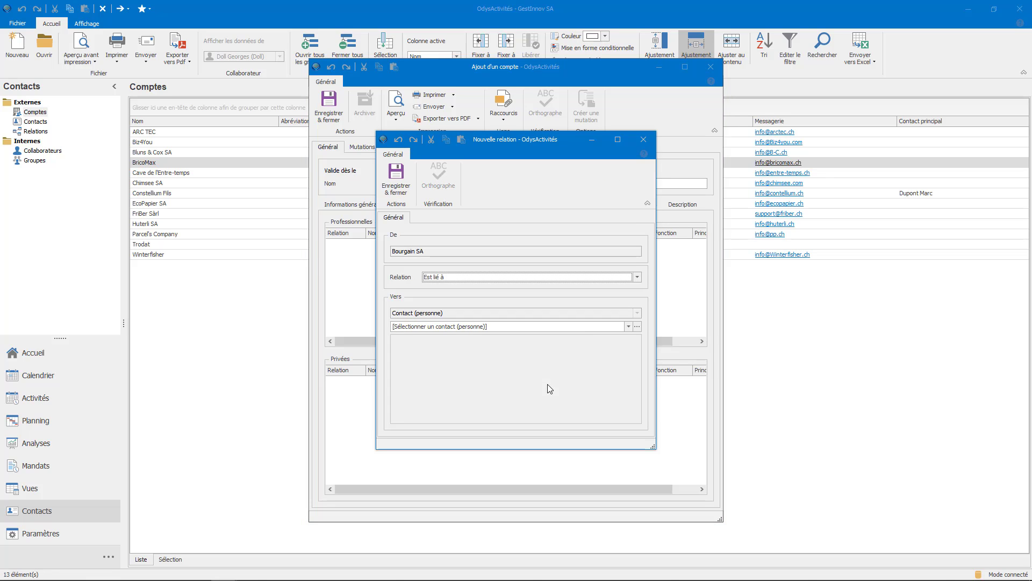
{"action": "left_click", "coordinate": [629, 327]}
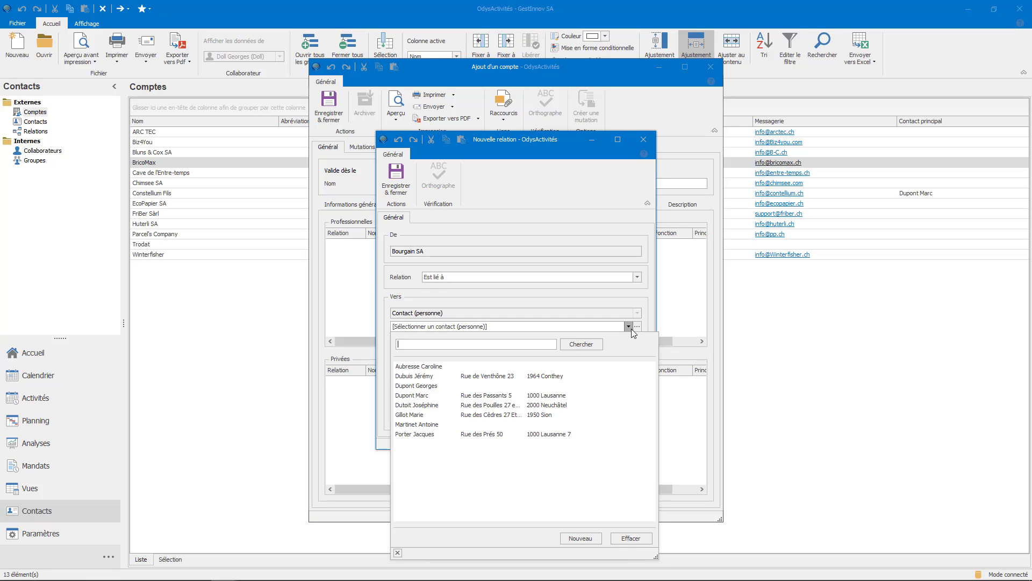
{"action": "left_click", "coordinate": [579, 537]}
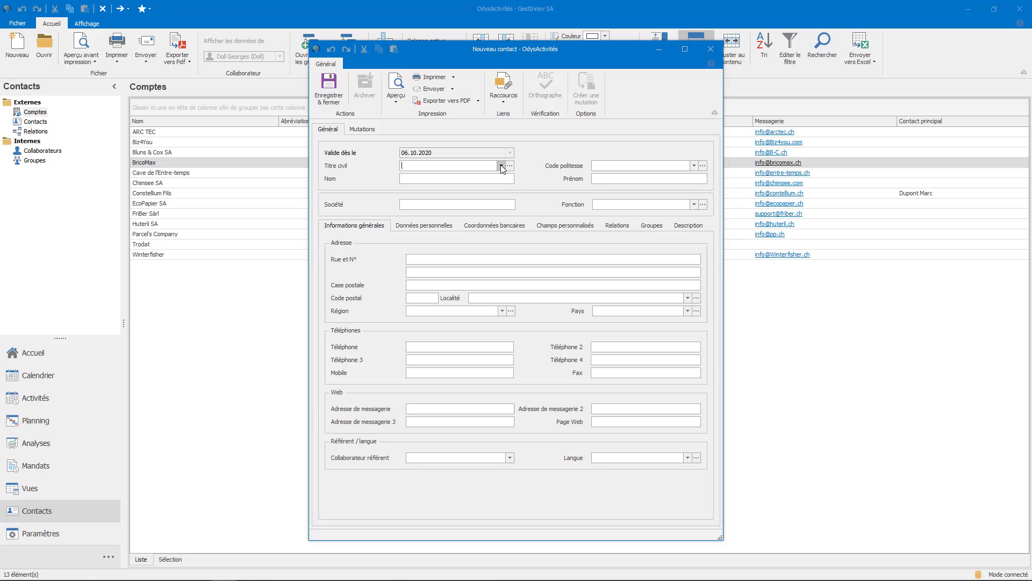
Enter the contact as Monsieur with surname, first name and phone number.
{"action": "left_click", "coordinate": [501, 166]}
{"action": "left_click", "coordinate": [463, 183]}
{"action": "left_click", "coordinate": [464, 178]}
{"action": "left_click", "coordinate": [610, 180]}
{"action": "left_click", "coordinate": [433, 260]}
{"action": "left_click", "coordinate": [431, 347]}
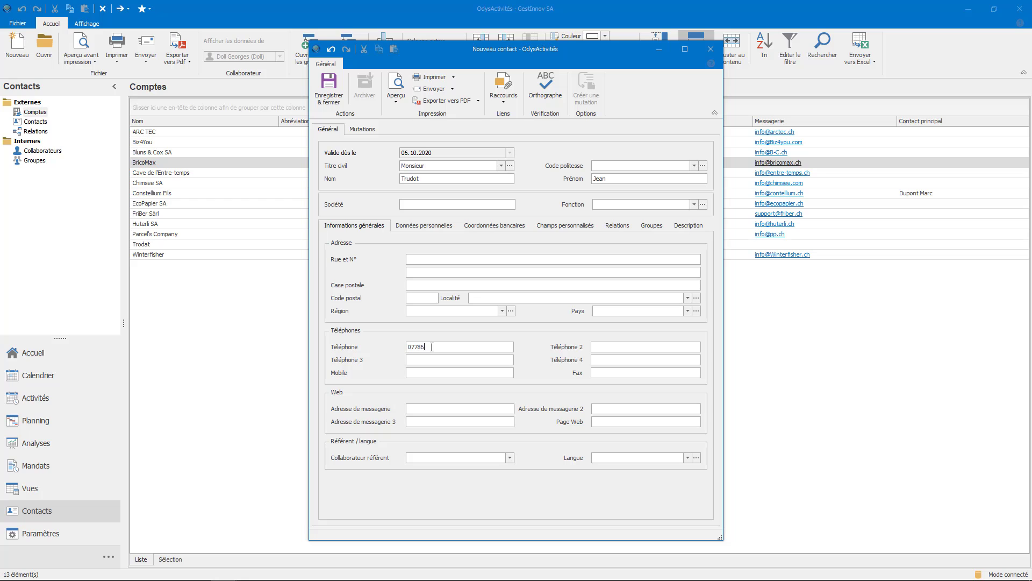
Save the contact, its relation and the Bourgain SA account, then select the contact in Contacts.
{"action": "left_click", "coordinate": [335, 95]}
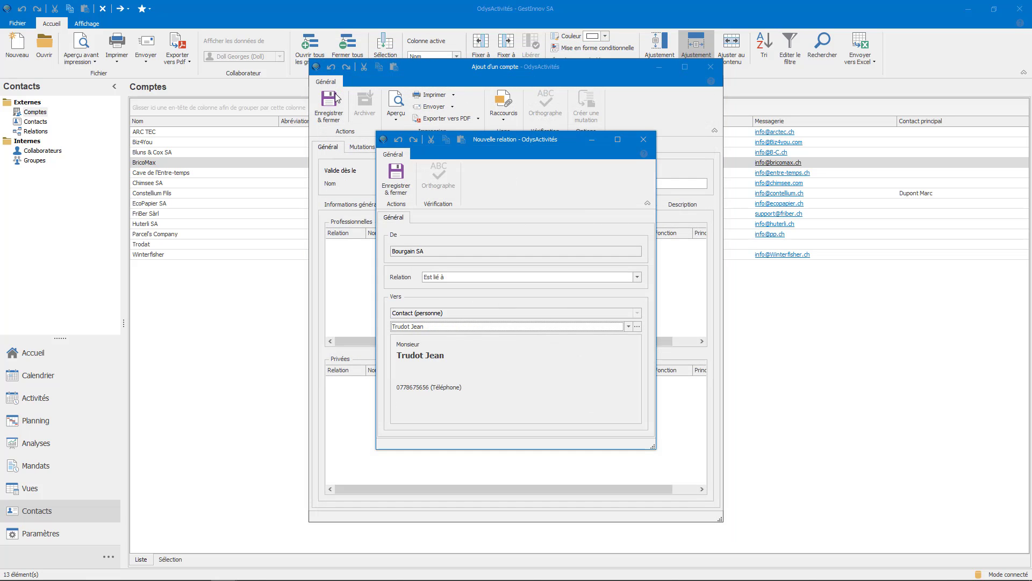
{"action": "left_click", "coordinate": [398, 188]}
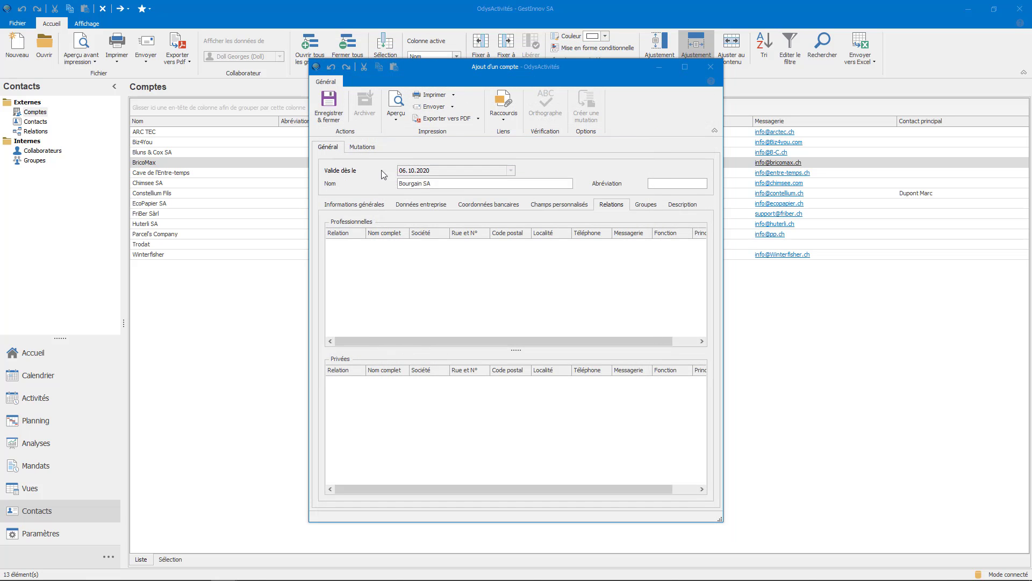
{"action": "left_click", "coordinate": [331, 123]}
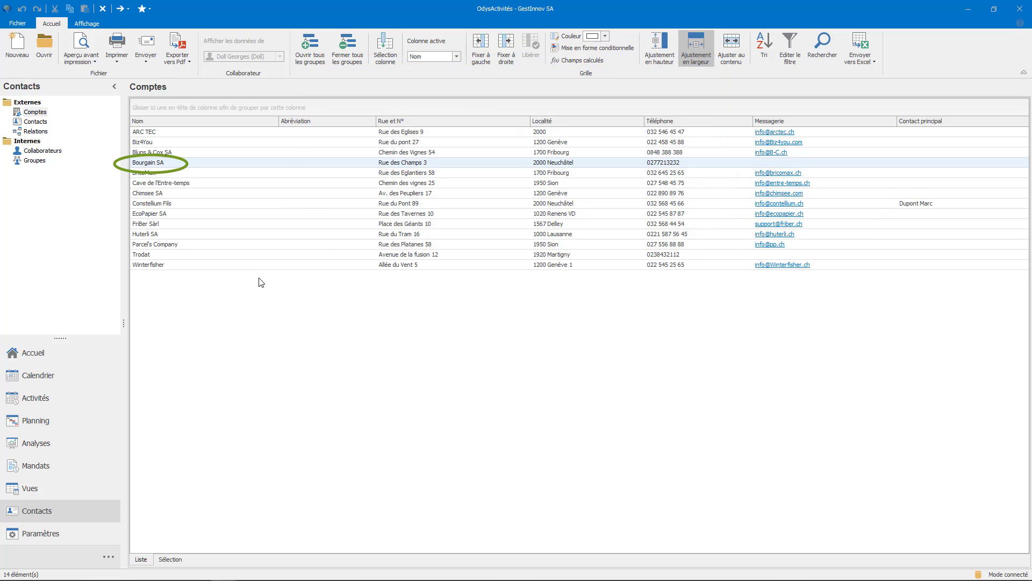
{"action": "left_click", "coordinate": [52, 123]}
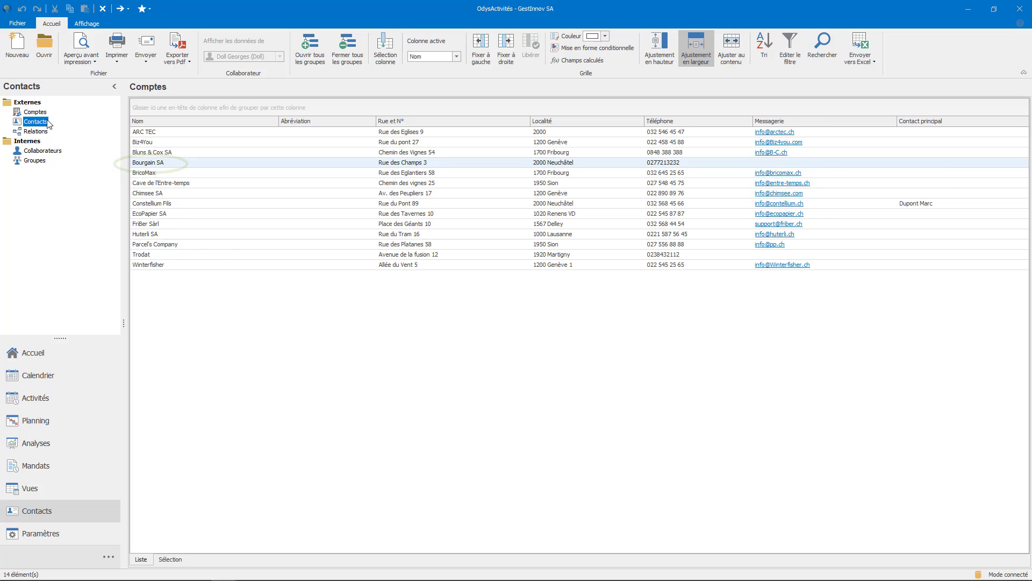
{"action": "left_click", "coordinate": [189, 217]}
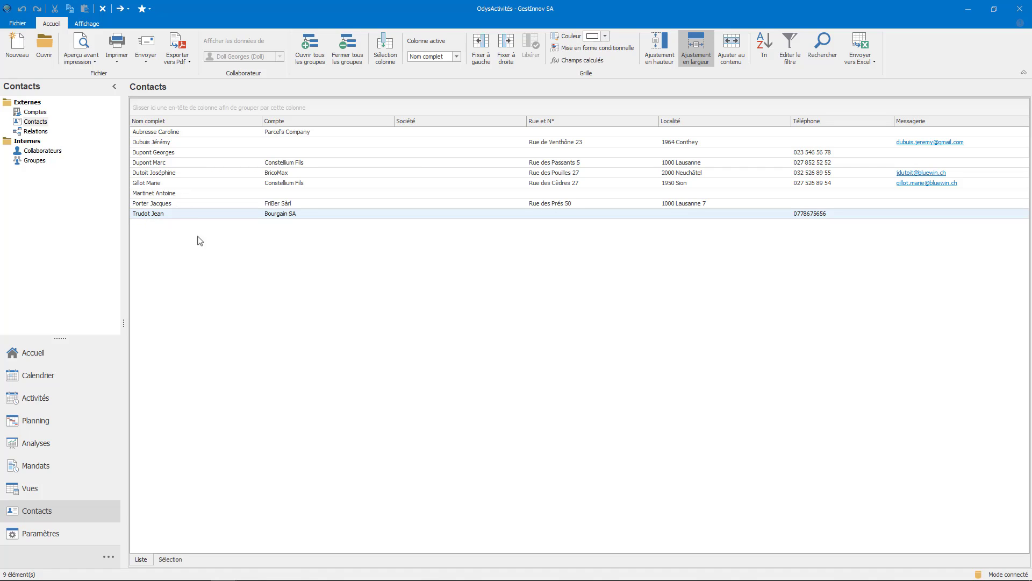
Filter the Relations list's Type column to show only Compte relations.
{"action": "left_click", "coordinate": [51, 135]}
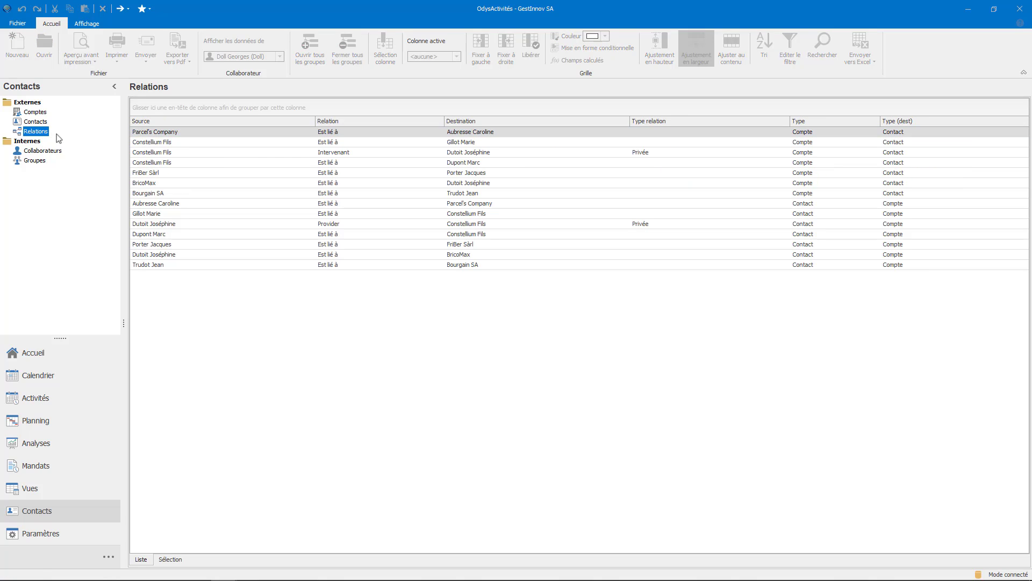
{"action": "left_click", "coordinate": [180, 194]}
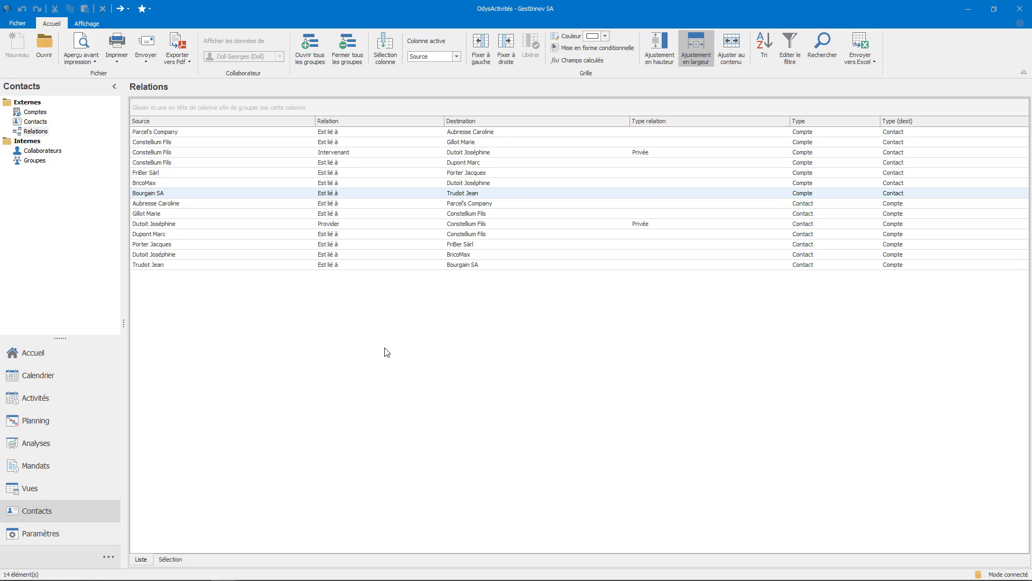
{"action": "left_click", "coordinate": [874, 122]}
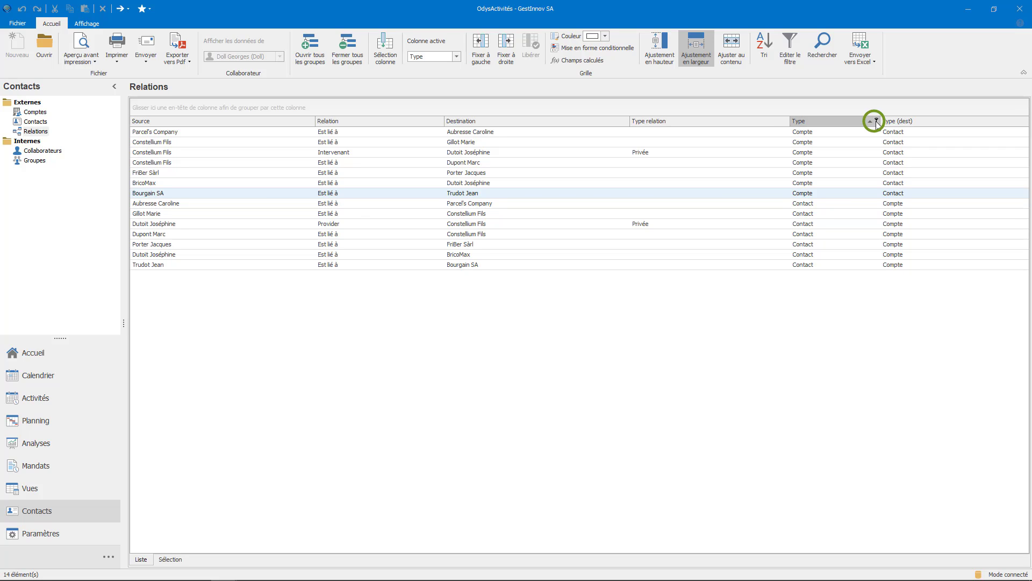
{"action": "left_click", "coordinate": [876, 121]}
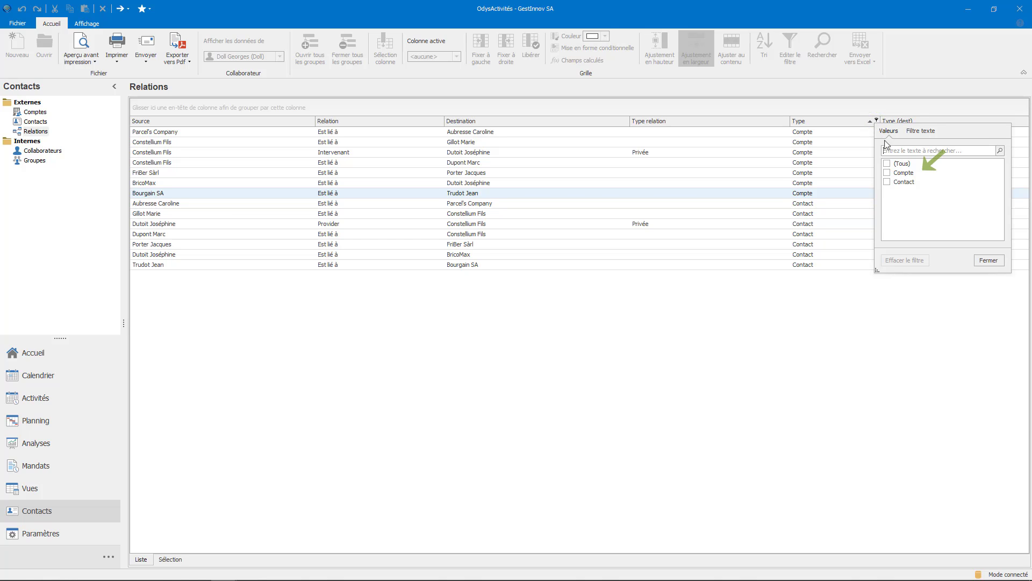
{"action": "left_click", "coordinate": [888, 173]}
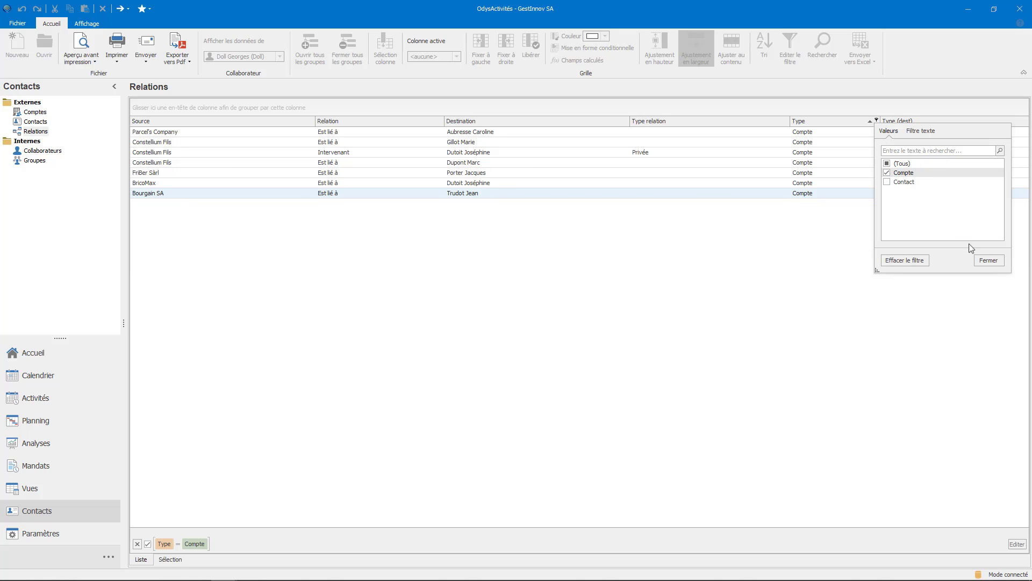
{"action": "left_click", "coordinate": [986, 261]}
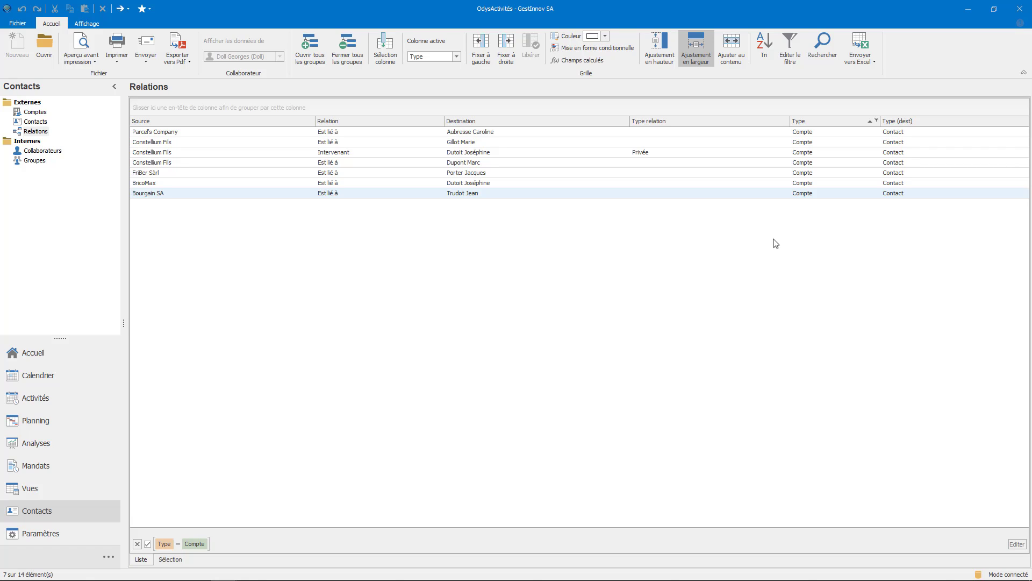
Drag the Téléphone and Téléphone (dest) columns into the Relations grid header.
{"action": "left_click", "coordinate": [386, 54]}
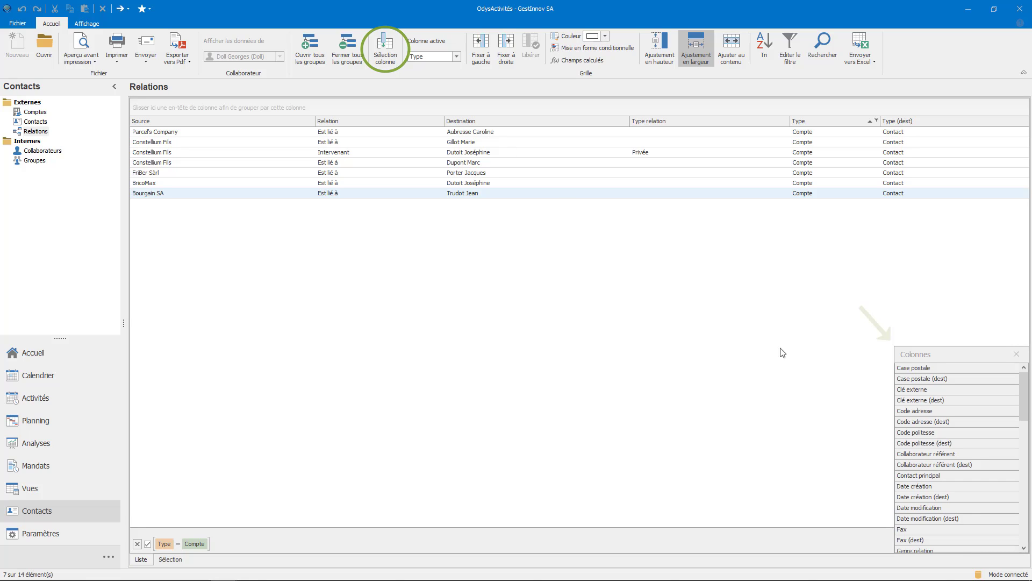
{"action": "scroll", "coordinate": [924, 453], "scroll_direction": "down", "scroll_amount": 10}
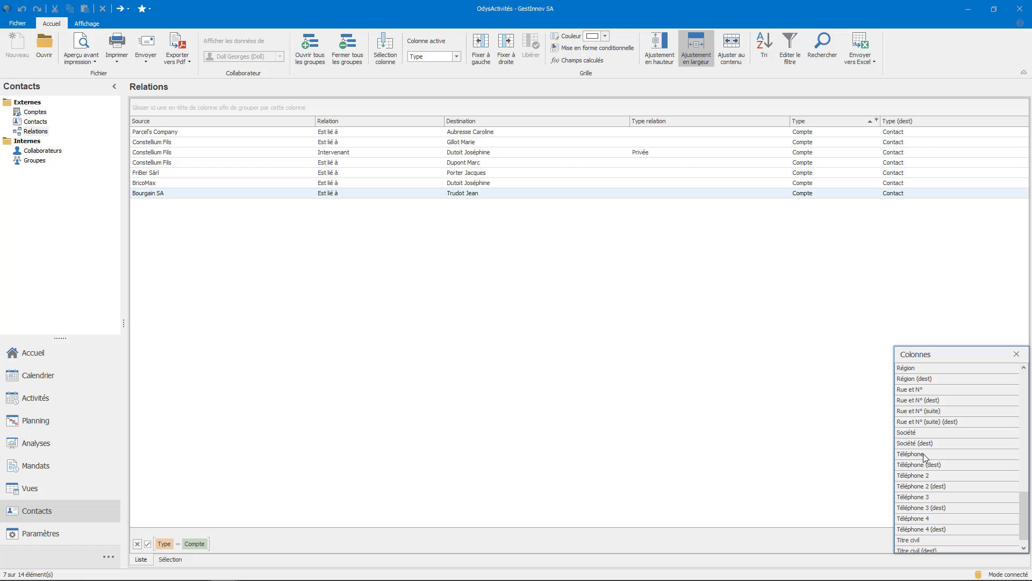
{"action": "mouse_move", "coordinate": [924, 453]}
{"action": "left_mouse_down"}
{"action": "mouse_move", "coordinate": [658, 295]}
{"action": "mouse_move", "coordinate": [315, 131]}
{"action": "left_mouse_up"}
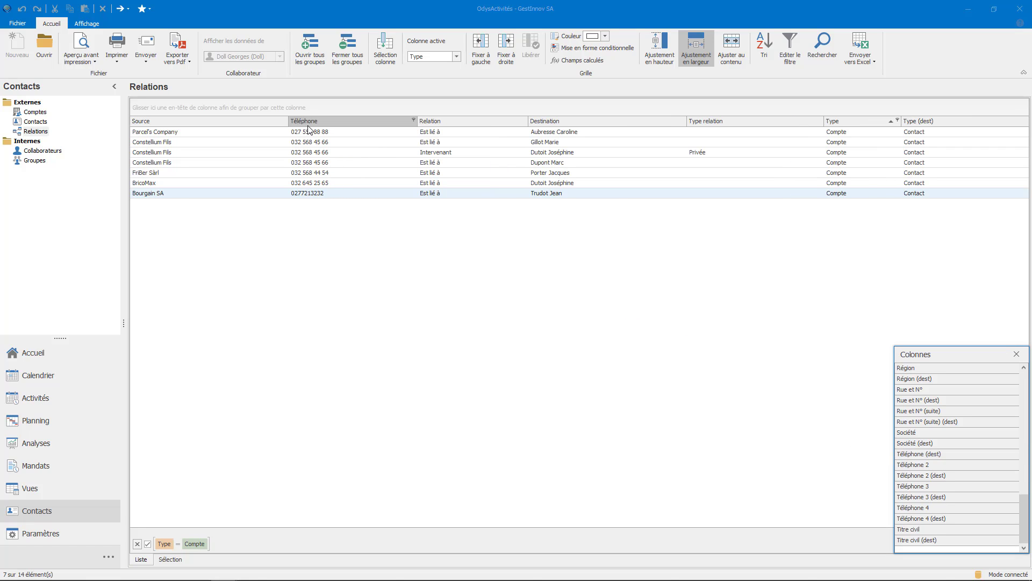
{"action": "left_click_drag", "start_coordinate": [916, 456], "coordinate": [429, 125]}
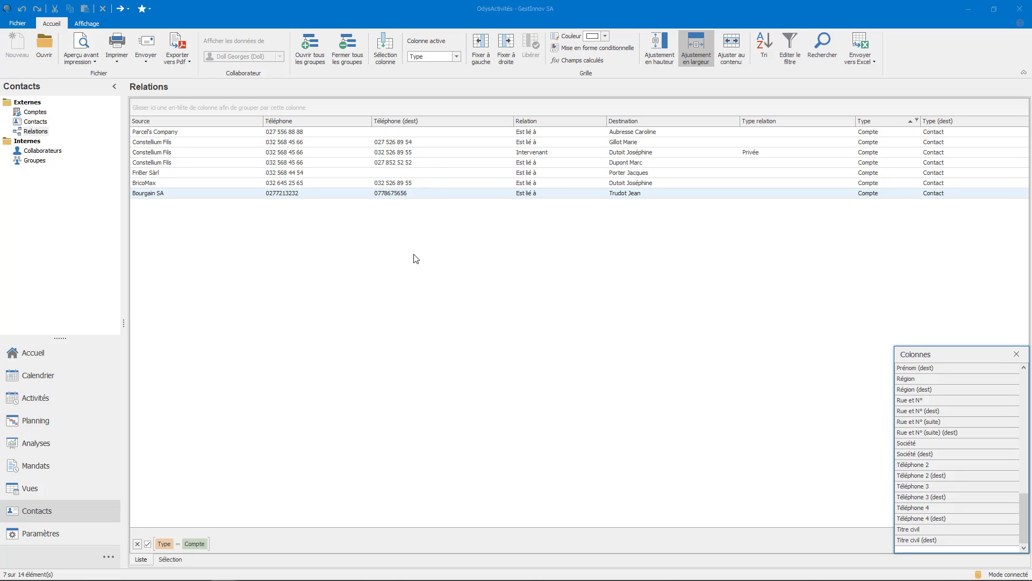
{"action": "left_click", "coordinate": [1016, 354]}
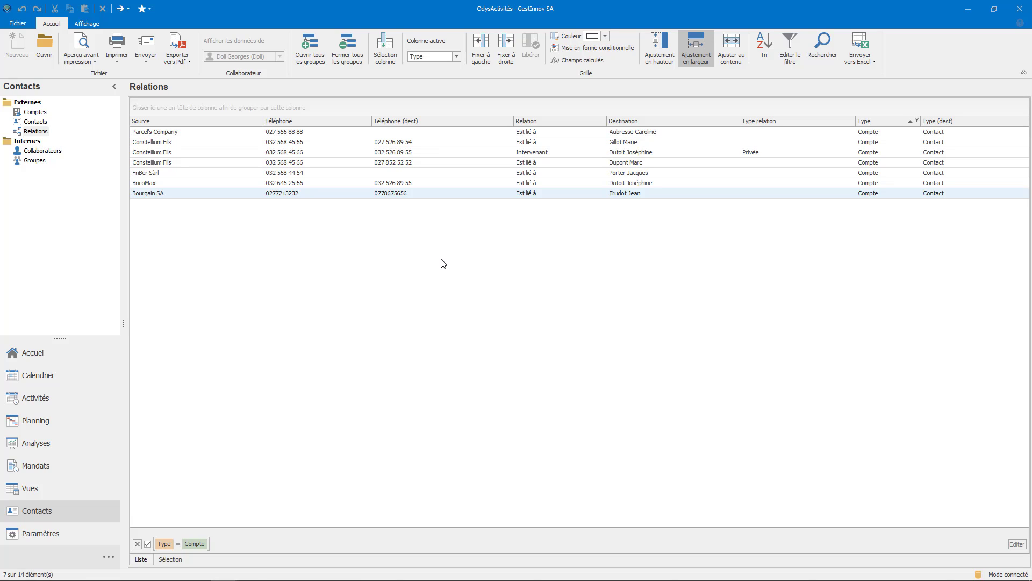
{"action": "left_click", "coordinate": [430, 195]}
Create a mutation for Bourgain SA dated 12.10.2020 replacing its street address, and save.
{"action": "double_click", "coordinate": [431, 196]}
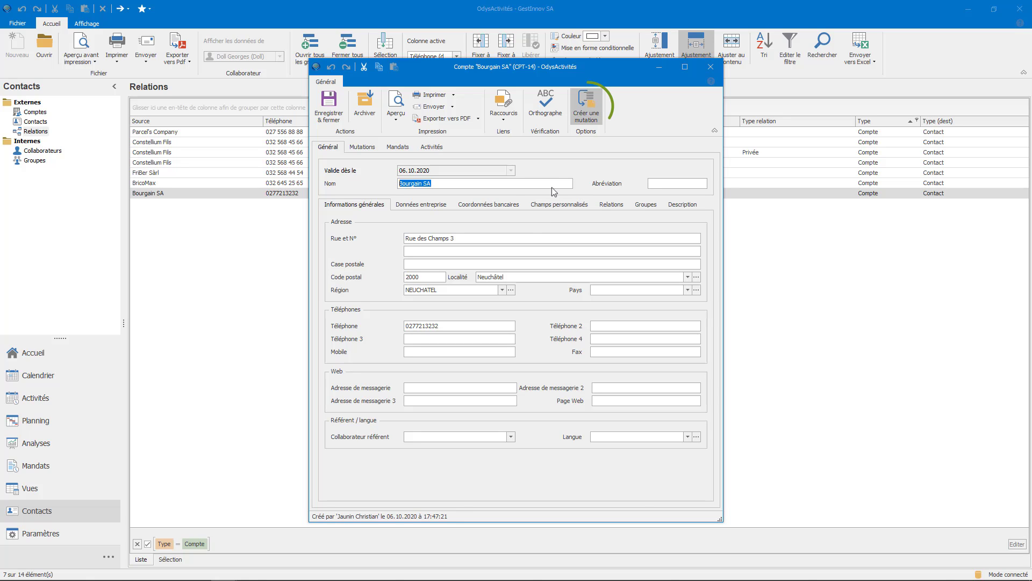
{"action": "left_click", "coordinate": [587, 116]}
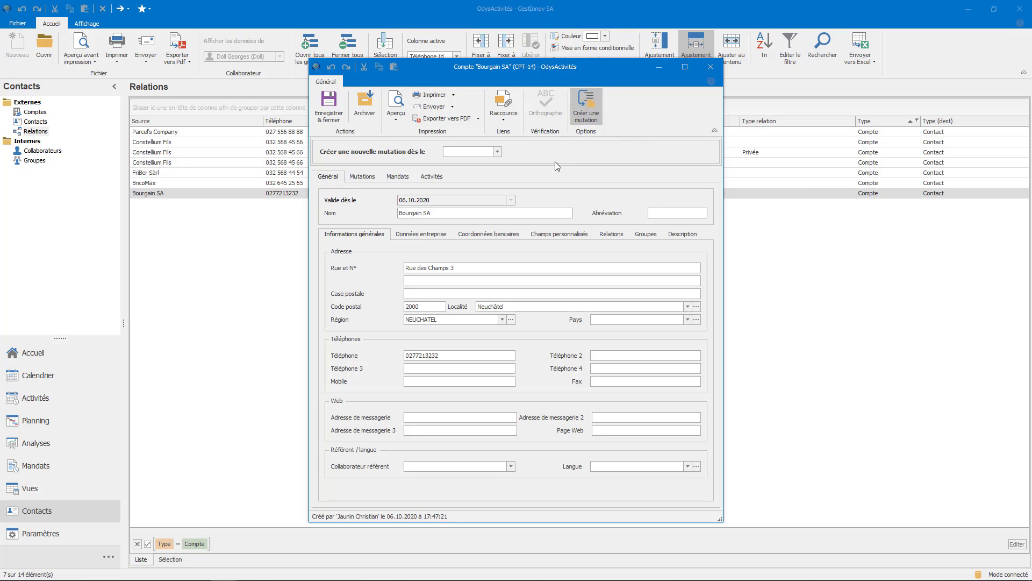
{"action": "left_click", "coordinate": [498, 152]}
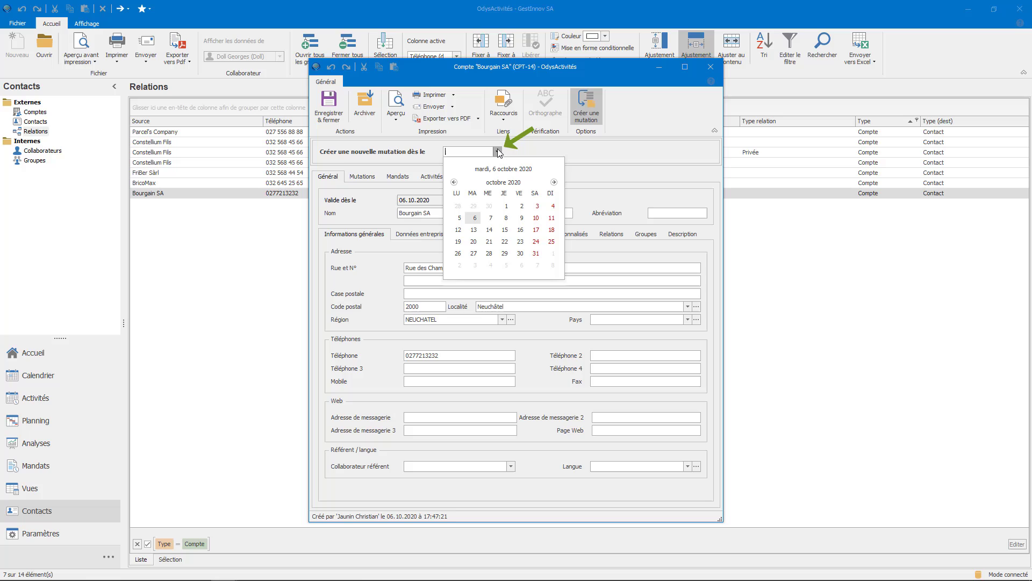
{"action": "left_click", "coordinate": [457, 230]}
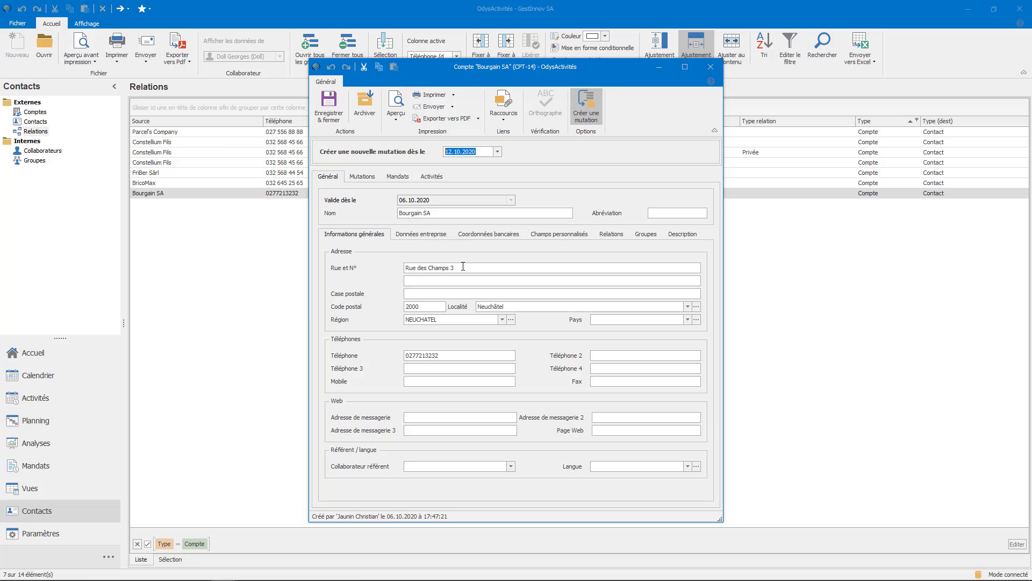
{"action": "left_click_drag", "start_coordinate": [463, 267], "coordinate": [429, 264]}
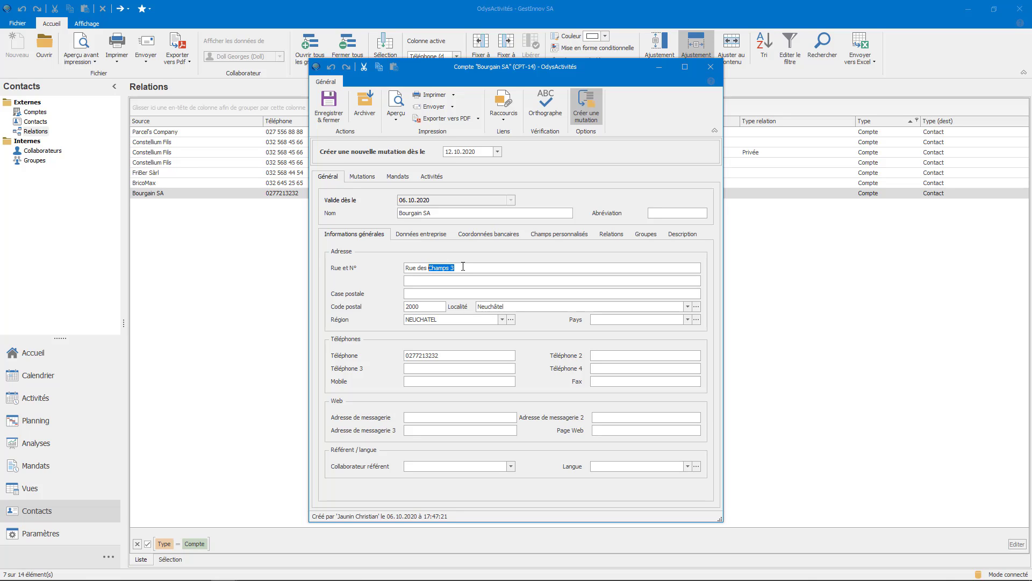
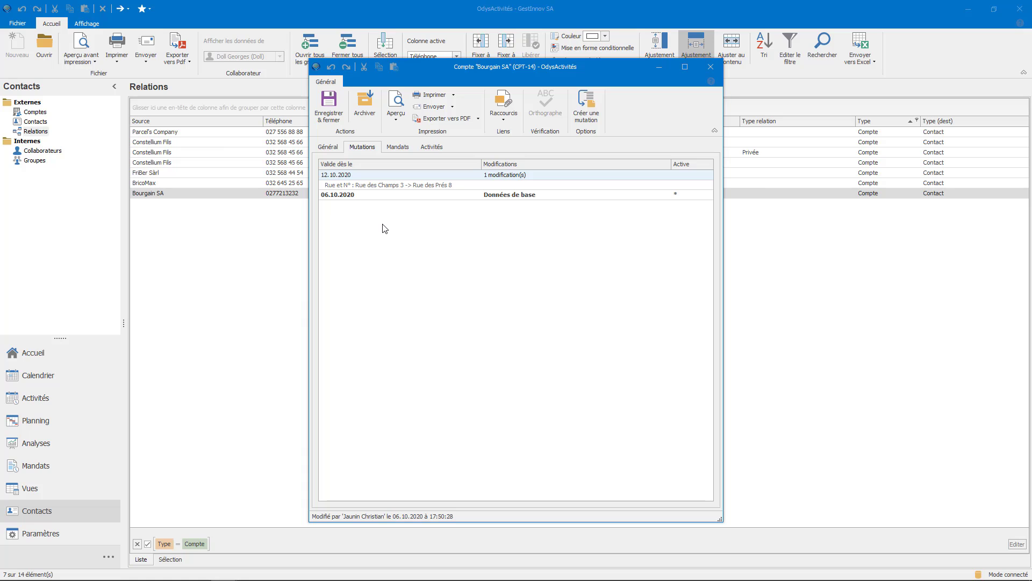
{"action": "left_click", "coordinate": [329, 104]}
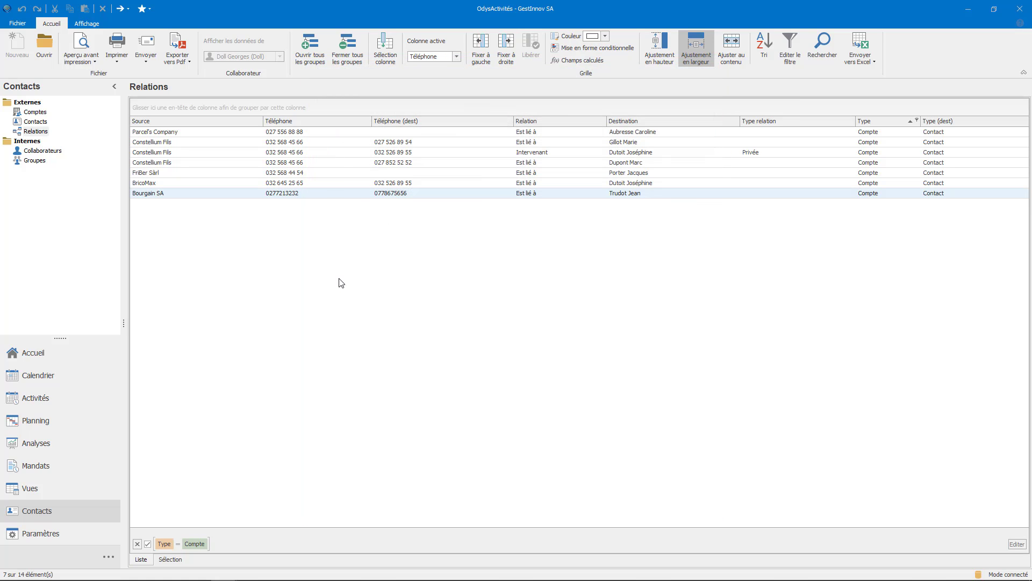